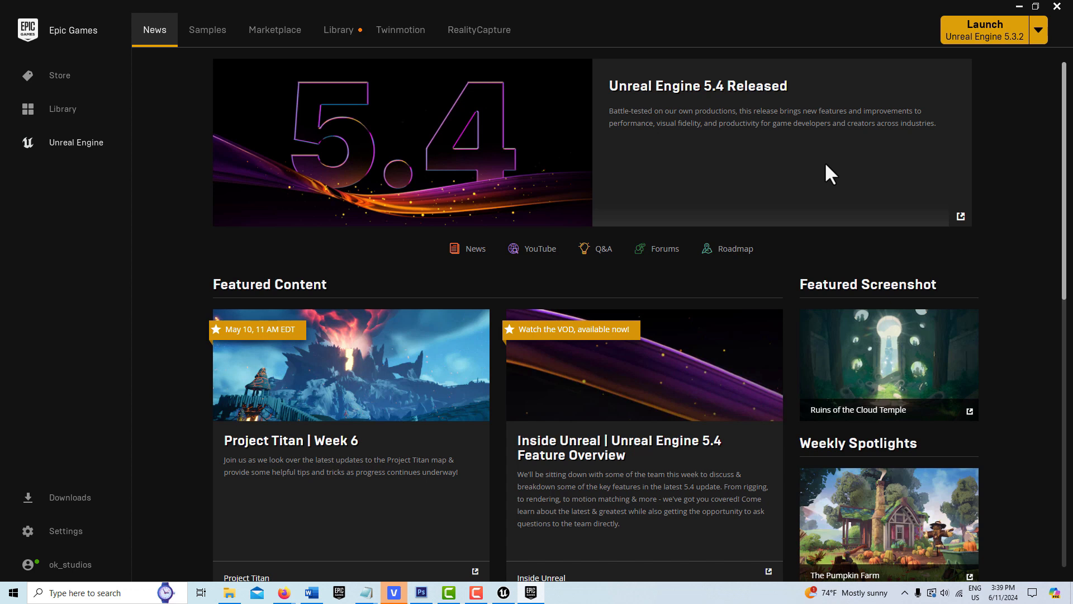
Launch Unreal Engine 5.3.2 and open the MyProject2 project.
{"action": "left_click", "coordinate": [999, 36]}
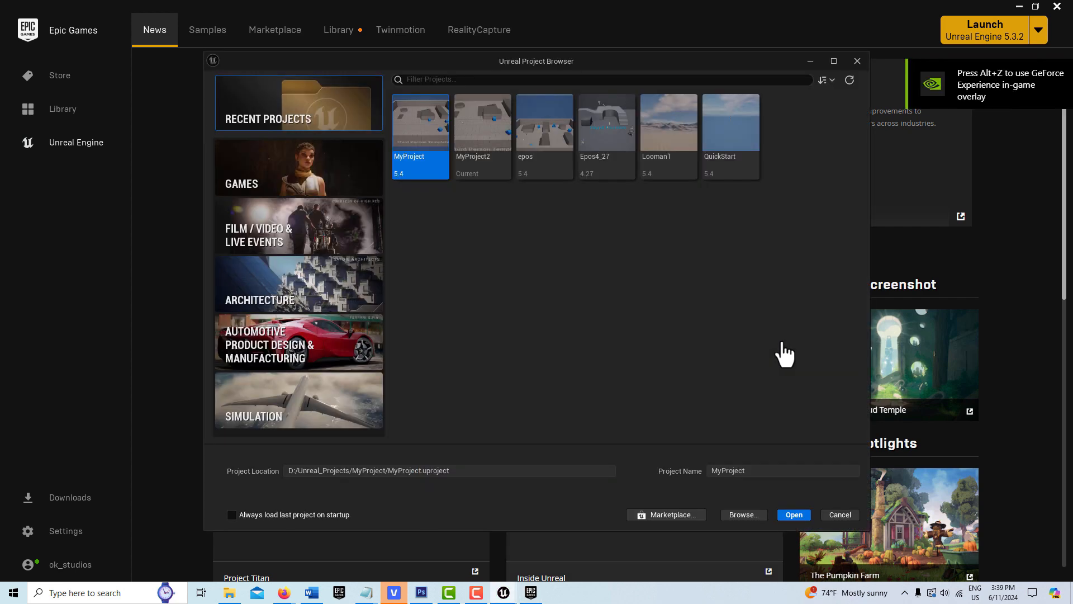
{"action": "mouse_move", "coordinate": [479, 160]}
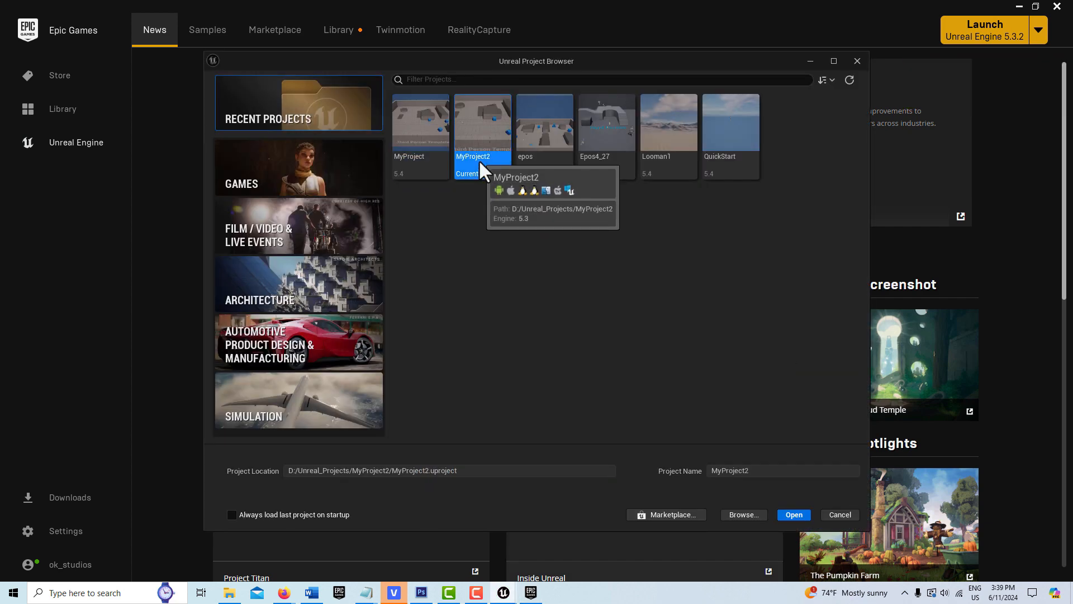
{"action": "double_click", "coordinate": [479, 159]}
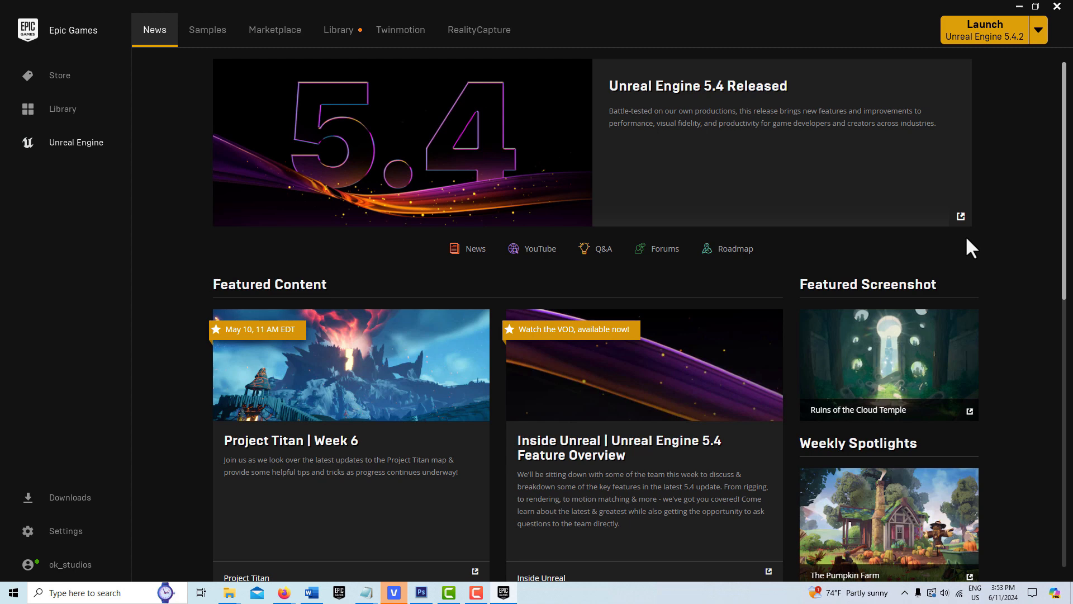
Launch Unreal Engine 5.4.2 and create a Third Person game project named MyProject3 in D:\Unreal_Projects.
{"action": "left_click", "coordinate": [983, 30]}
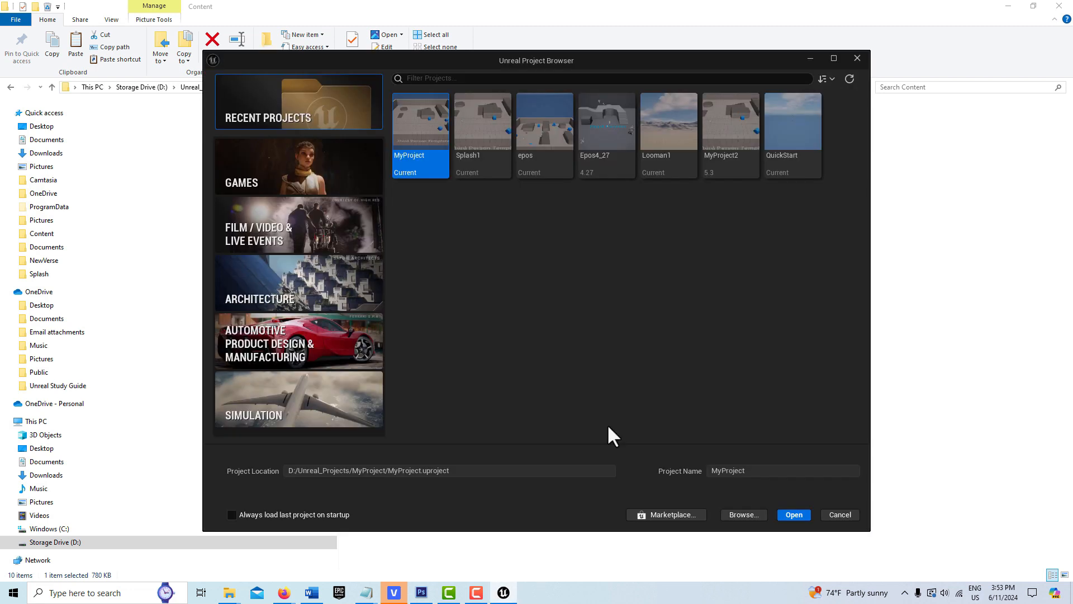
{"action": "left_click", "coordinate": [314, 178]}
{"action": "left_click", "coordinate": [535, 131]}
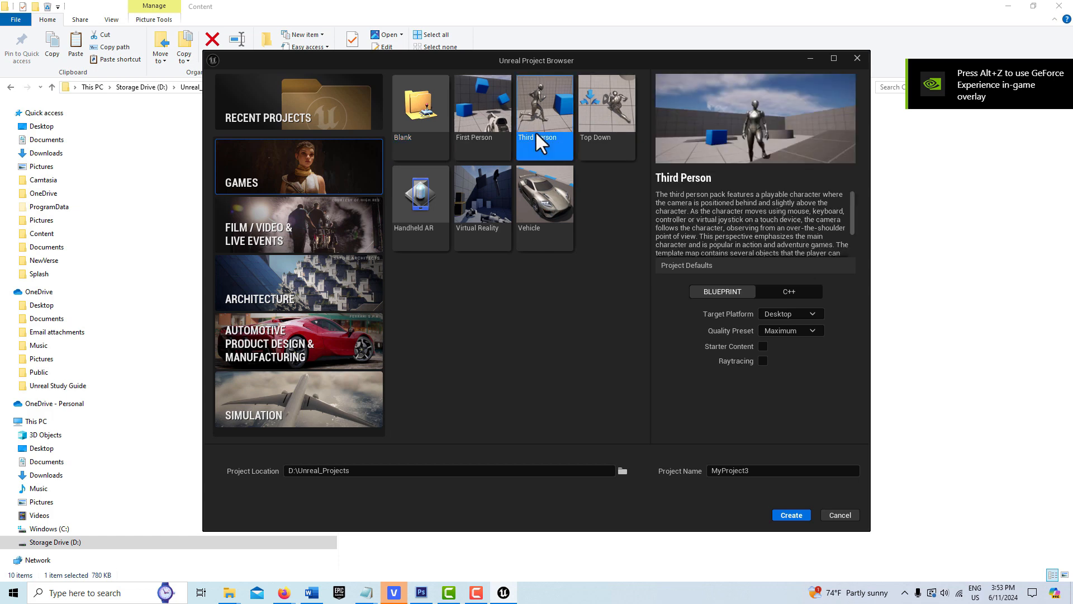
{"action": "left_click", "coordinate": [789, 515]}
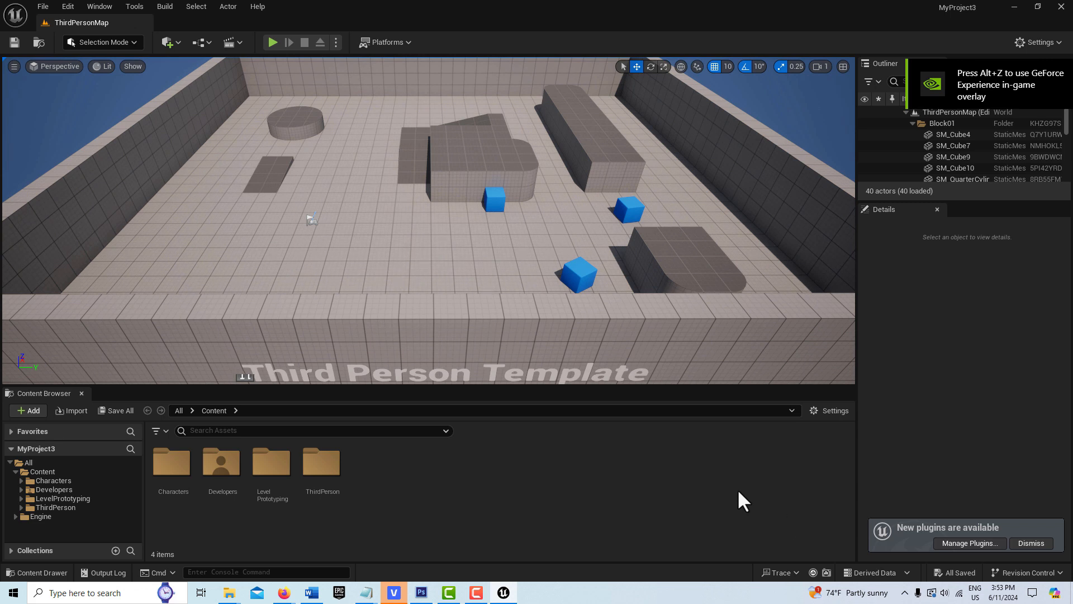
Select the project's Content folder, then switch to File Explorer and open D:\Unreal_Projects\MyProject3\Content.
{"action": "left_click", "coordinate": [45, 471]}
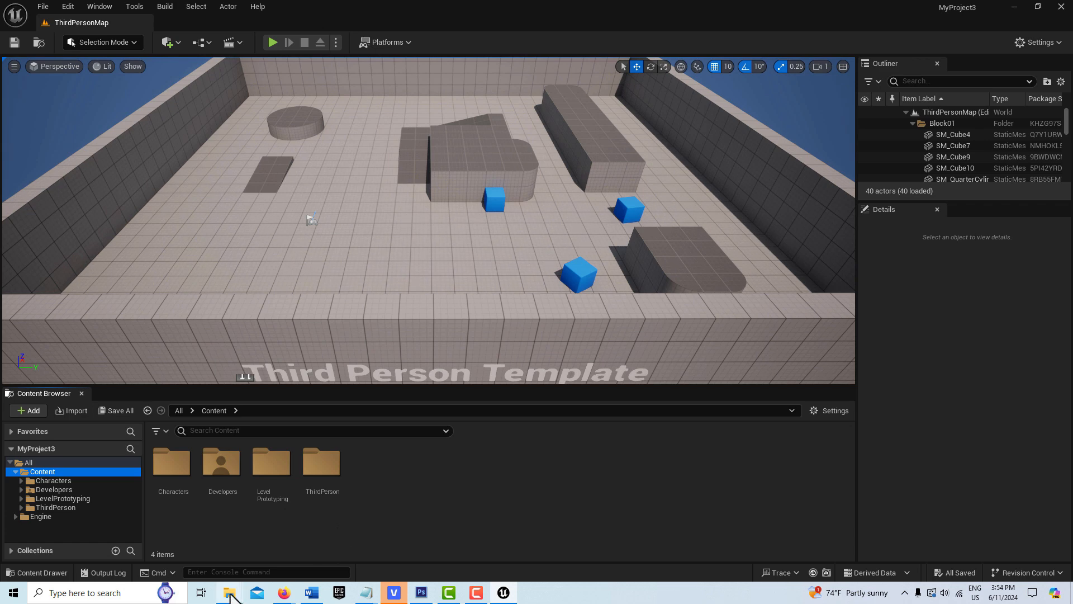
{"action": "mouse_move", "coordinate": [230, 596]}
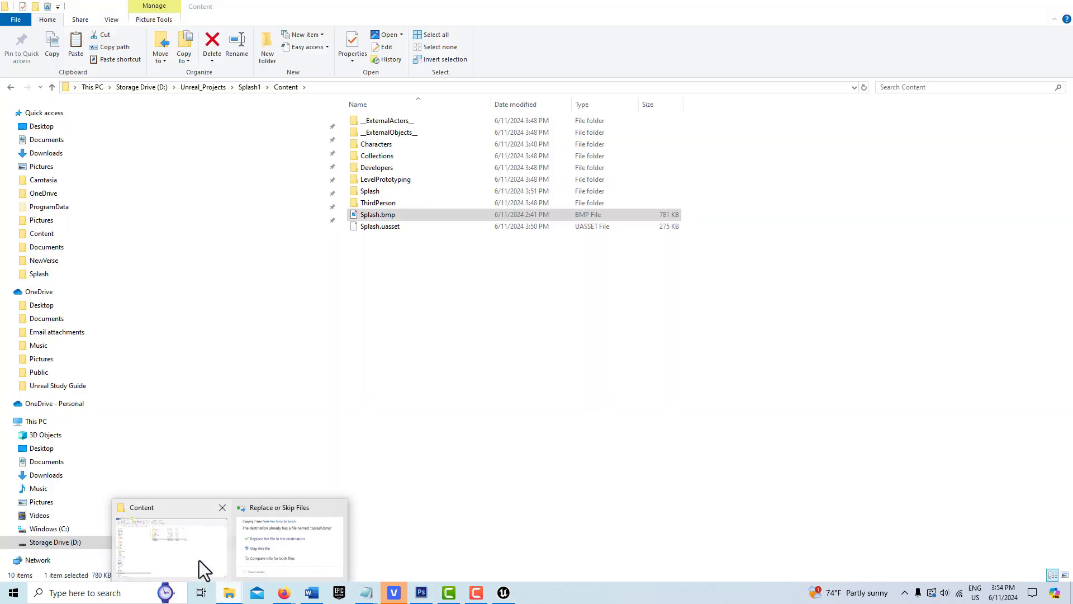
{"action": "left_click", "coordinate": [199, 560]}
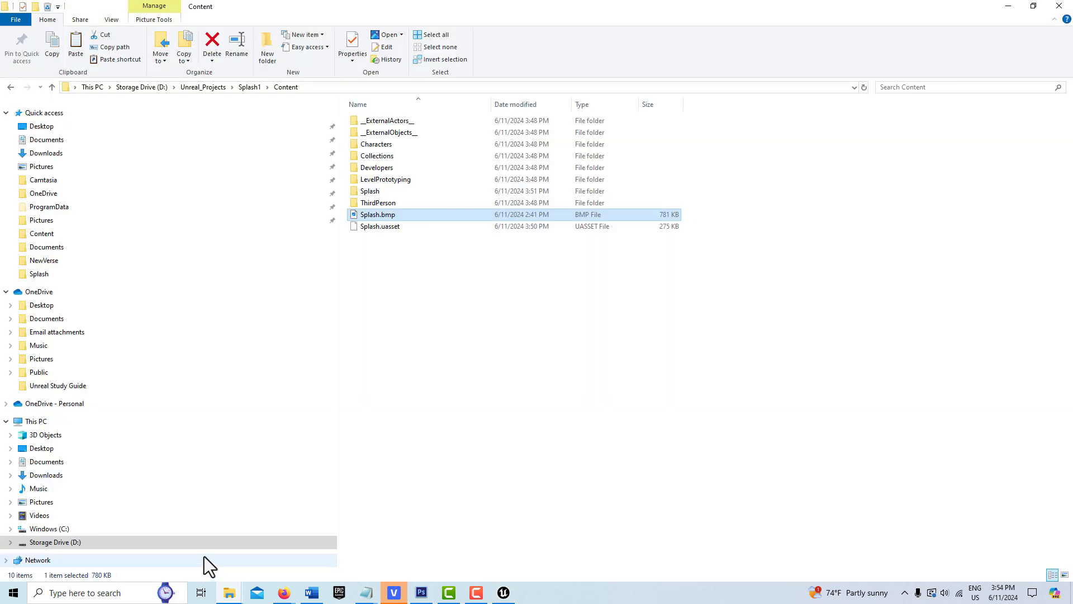
{"action": "left_click", "coordinate": [212, 89]}
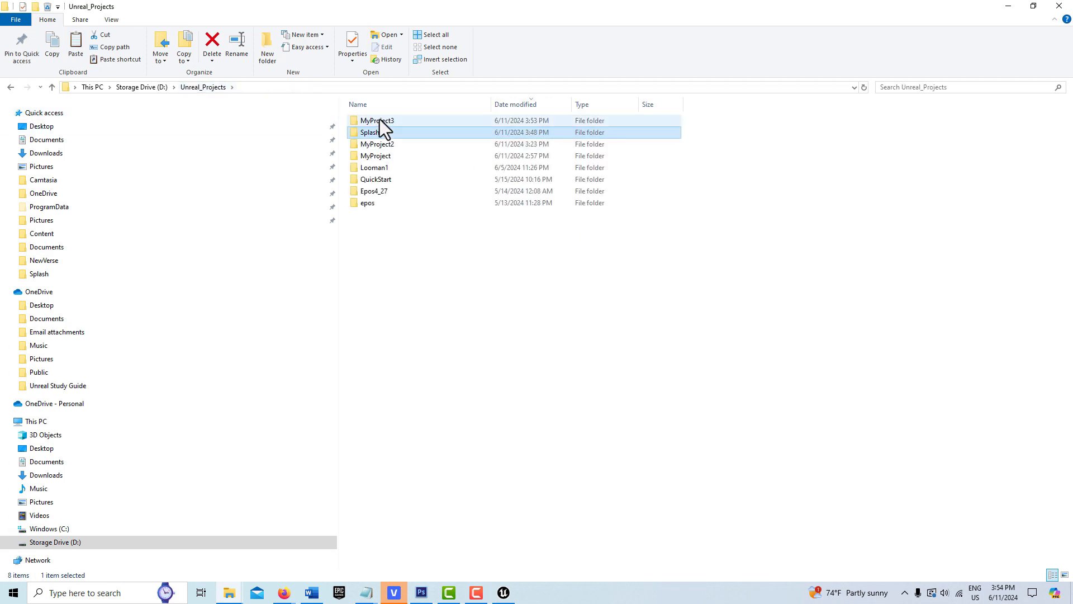
{"action": "double_click", "coordinate": [380, 120]}
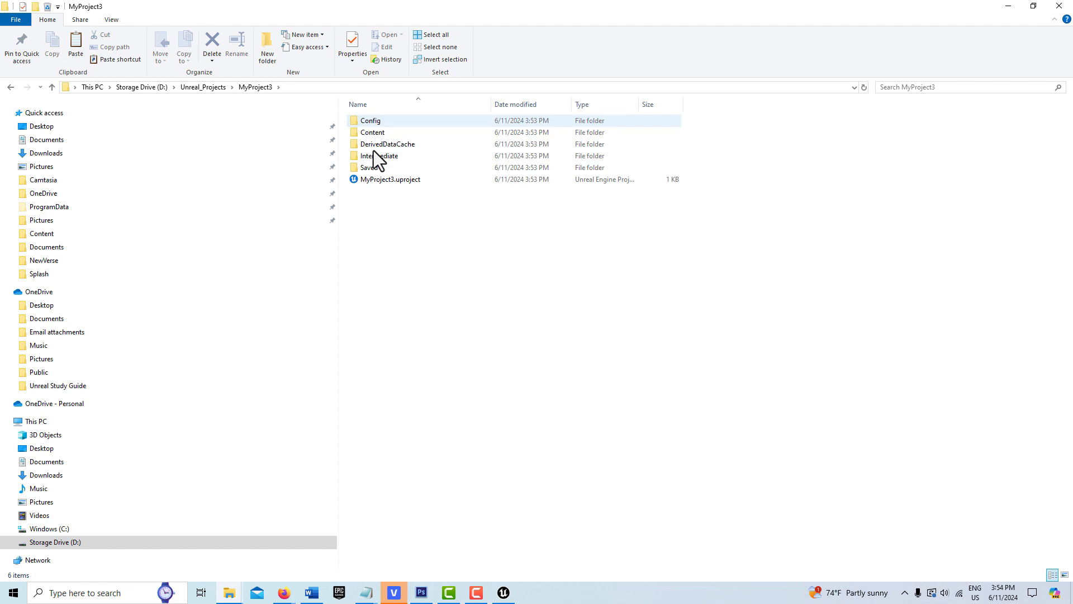
{"action": "double_click", "coordinate": [383, 134]}
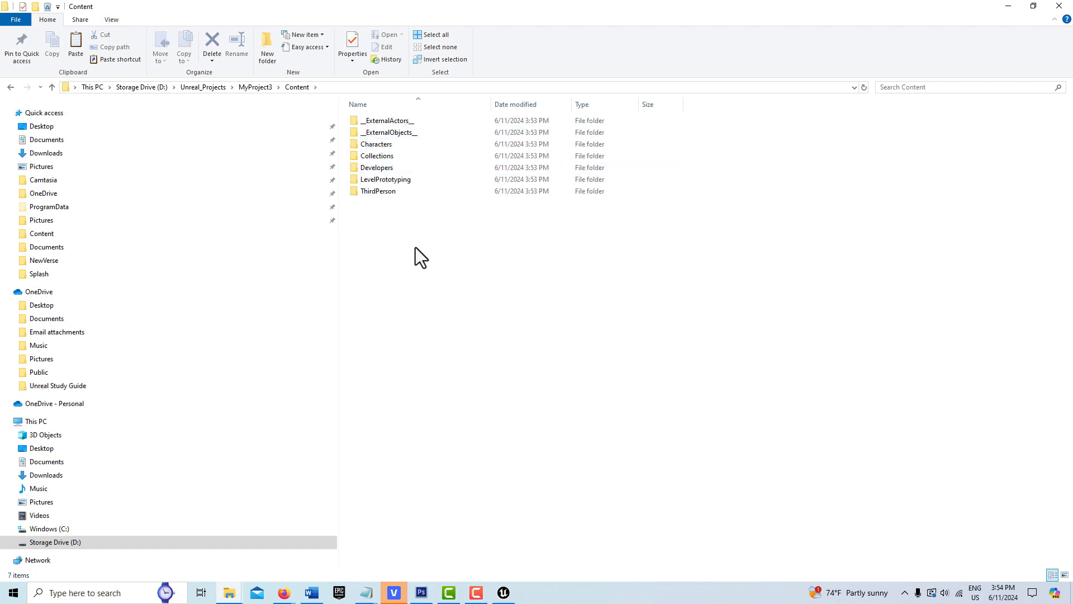
Paste the copied Splash.bmp into MyProject3's Content folder, then switch to Unreal Editor and import the detected source file.
{"action": "right_click", "coordinate": [404, 225]}
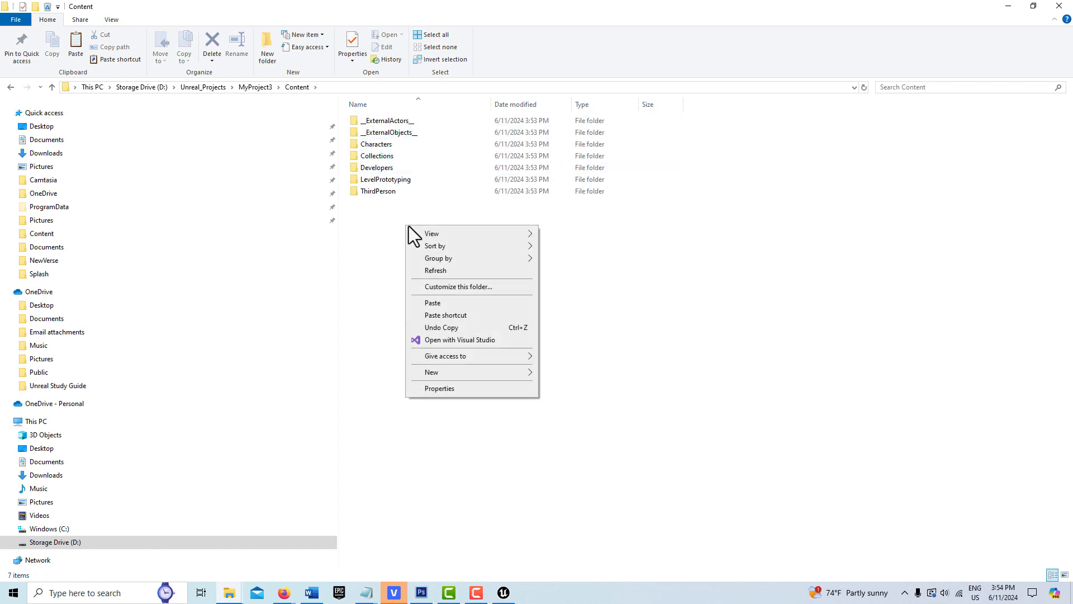
{"action": "left_click", "coordinate": [448, 304]}
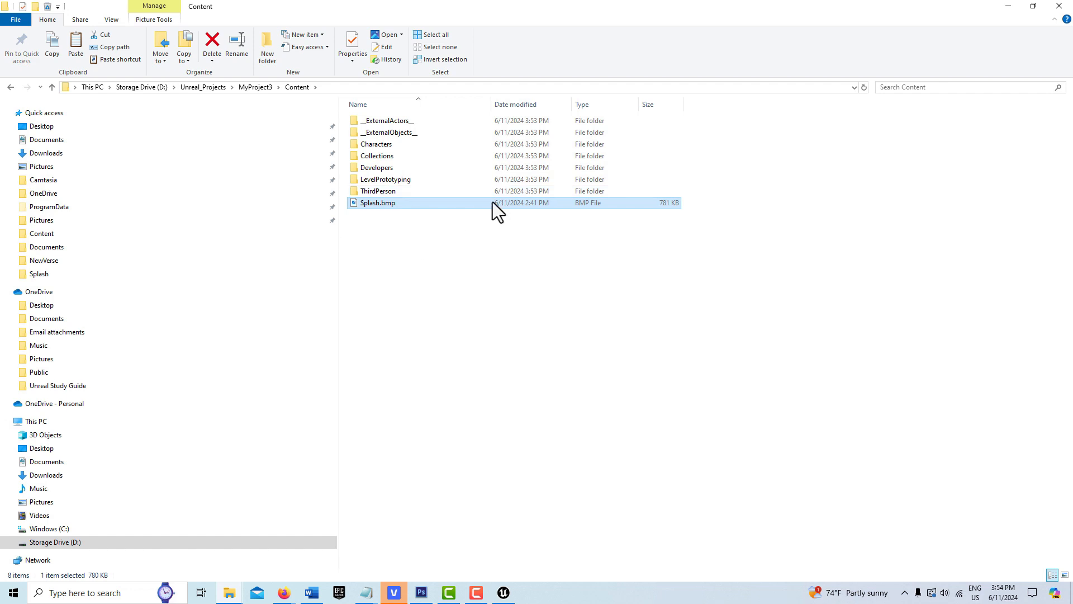
{"action": "left_click", "coordinate": [503, 593]}
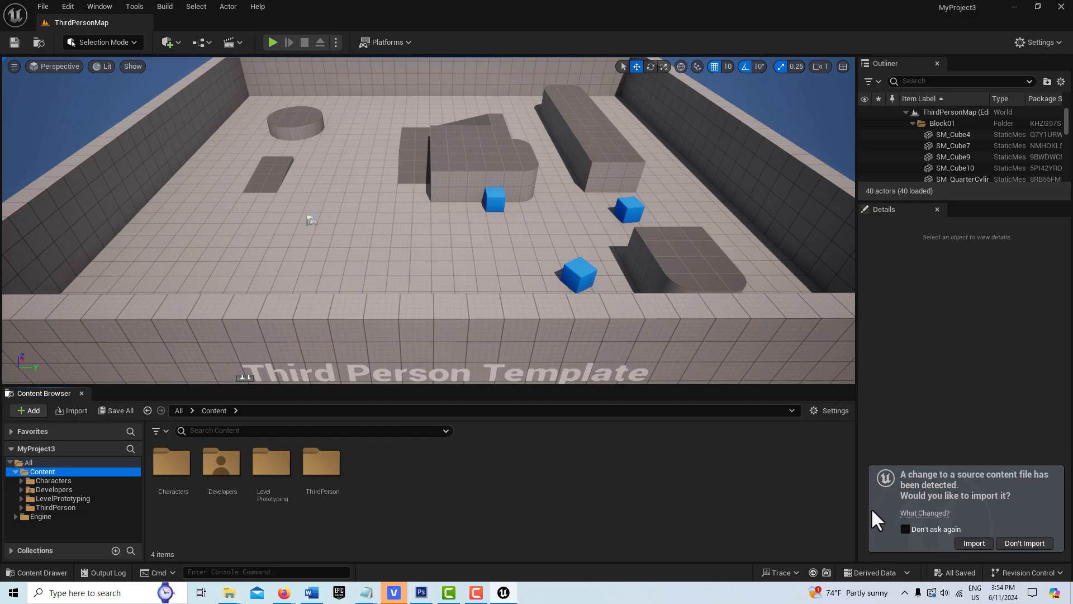
{"action": "left_click", "coordinate": [978, 541]}
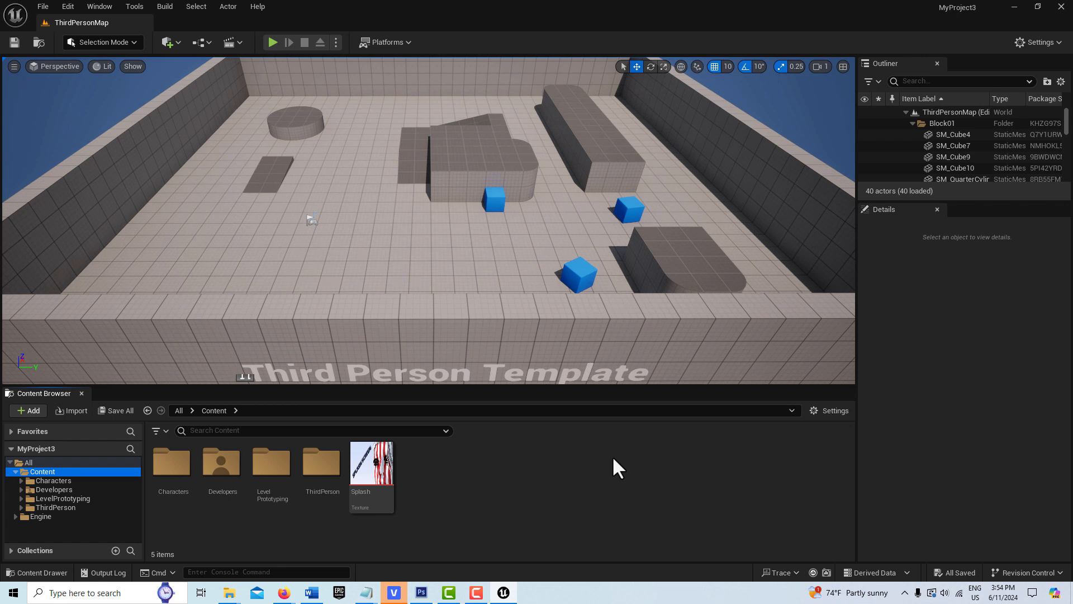
Open the Project Settings and filter them by "splash".
{"action": "left_click", "coordinate": [66, 8]}
{"action": "left_click", "coordinate": [126, 180]}
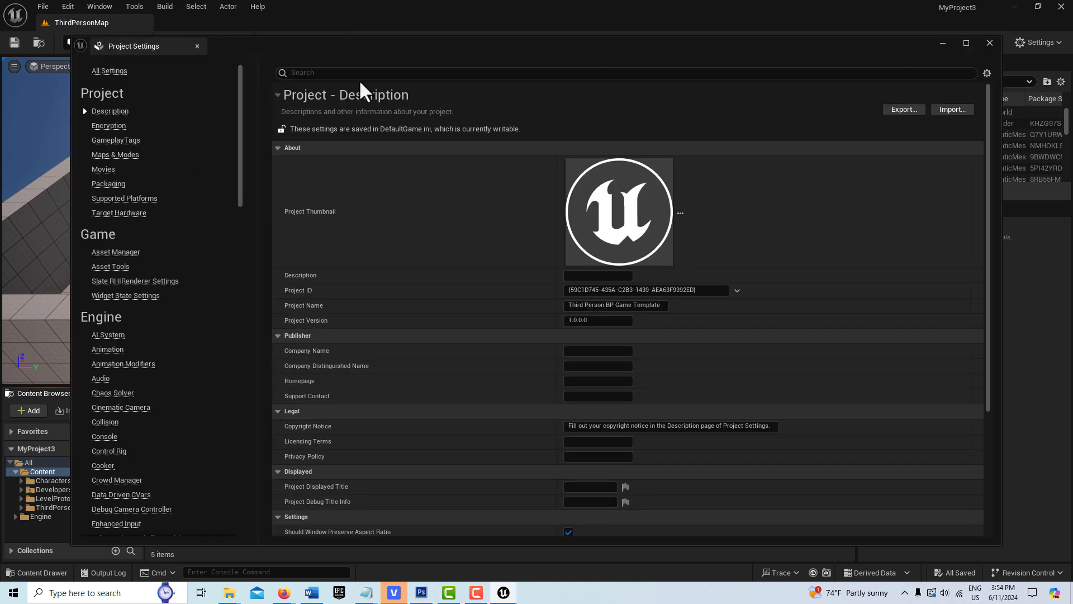
{"action": "left_click", "coordinate": [360, 69]}
{"action": "type", "text": "s"}
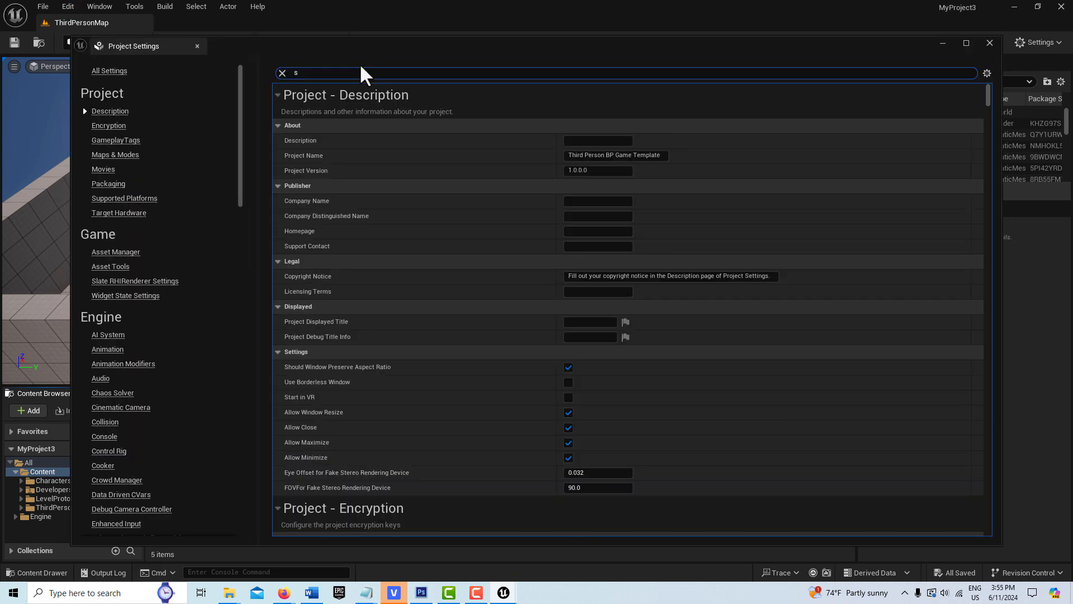
{"action": "type", "text": "plash"}
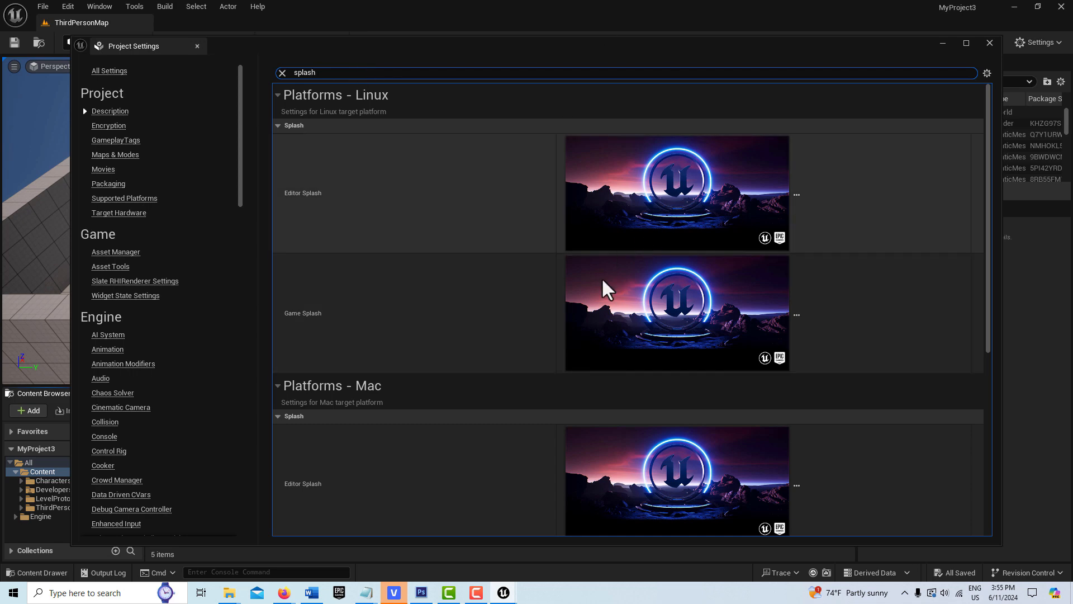
Set the Game Splash image for the Windows platform to Splash.bmp from the MyProject3 Content folder.
{"action": "scroll", "coordinate": [436, 168], "scroll_direction": "down", "scroll_amount": 5}
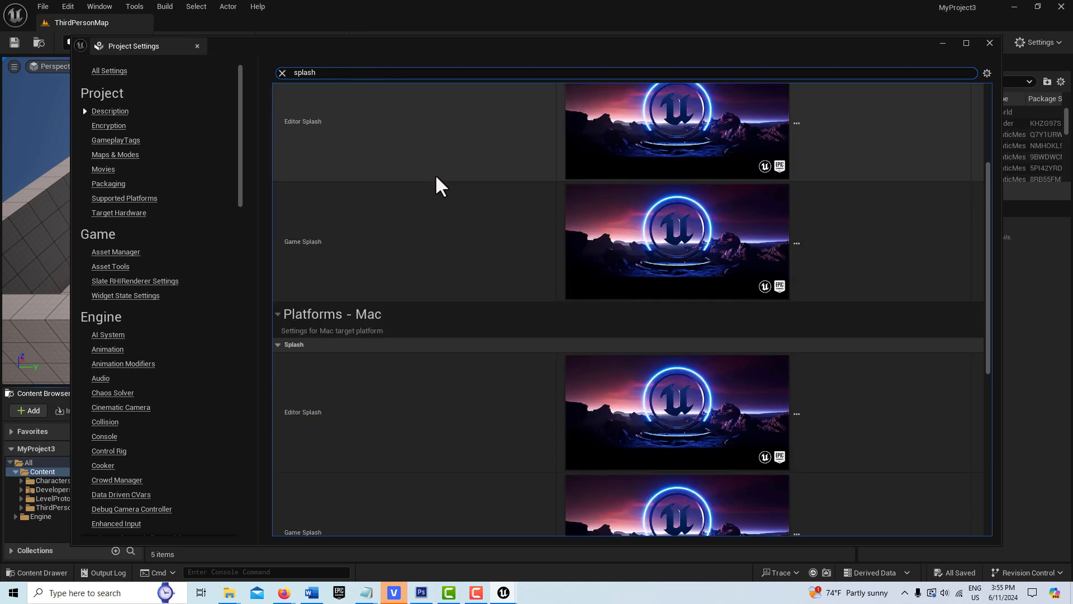
{"action": "scroll", "coordinate": [448, 229], "scroll_direction": "down", "scroll_amount": 3}
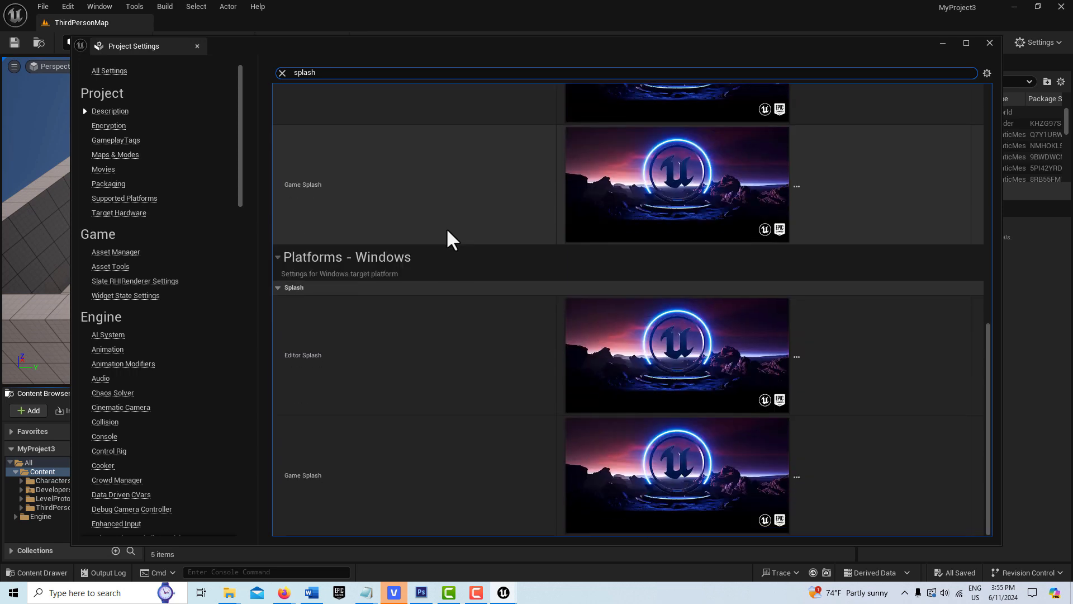
{"action": "left_click", "coordinate": [797, 477]}
{"action": "left_click", "coordinate": [231, 196]}
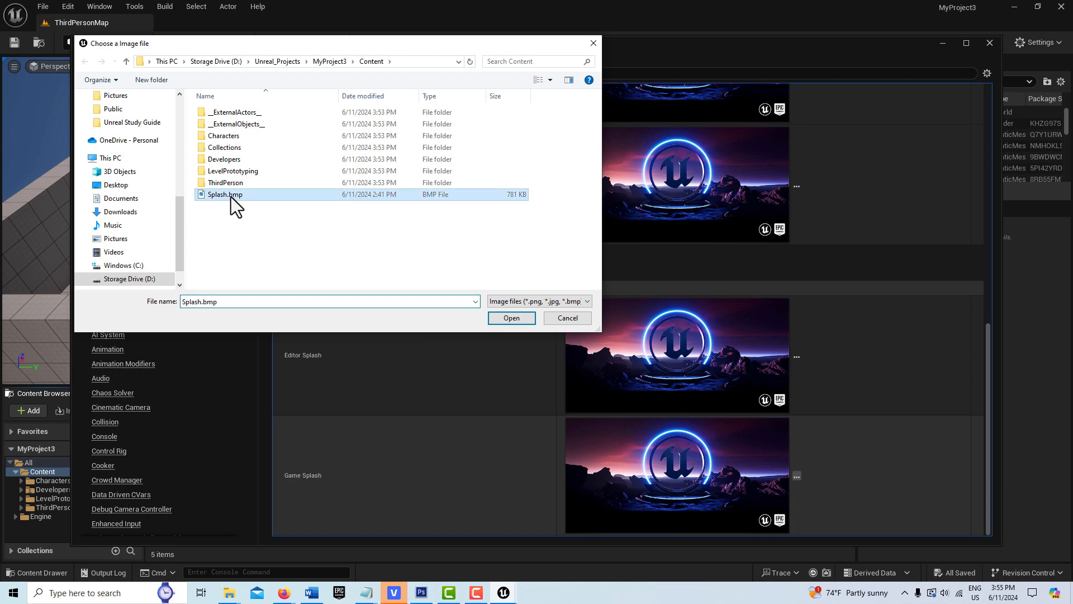
{"action": "left_click", "coordinate": [512, 317]}
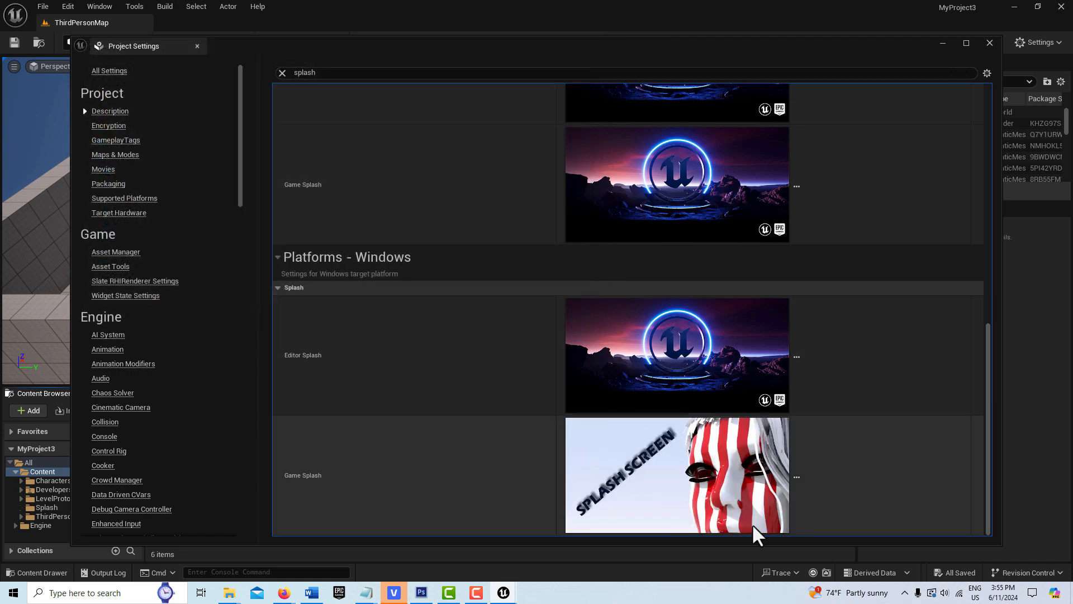
Set the Editor Splash image for the Windows platform to Splash.bmp from the MyProject3 Content folder.
{"action": "left_click", "coordinate": [796, 354]}
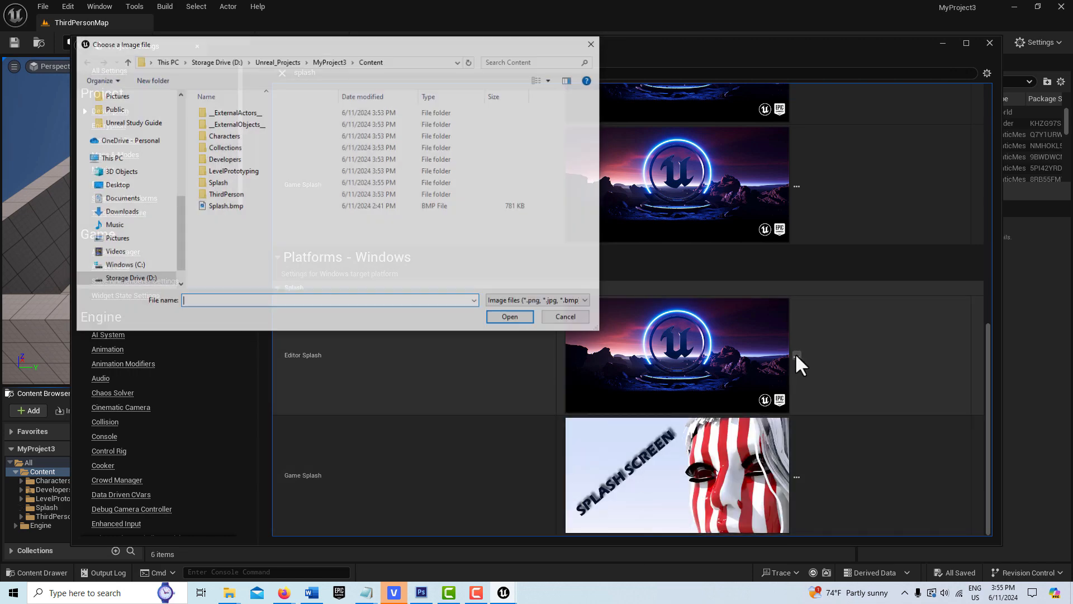
{"action": "left_click", "coordinate": [220, 206]}
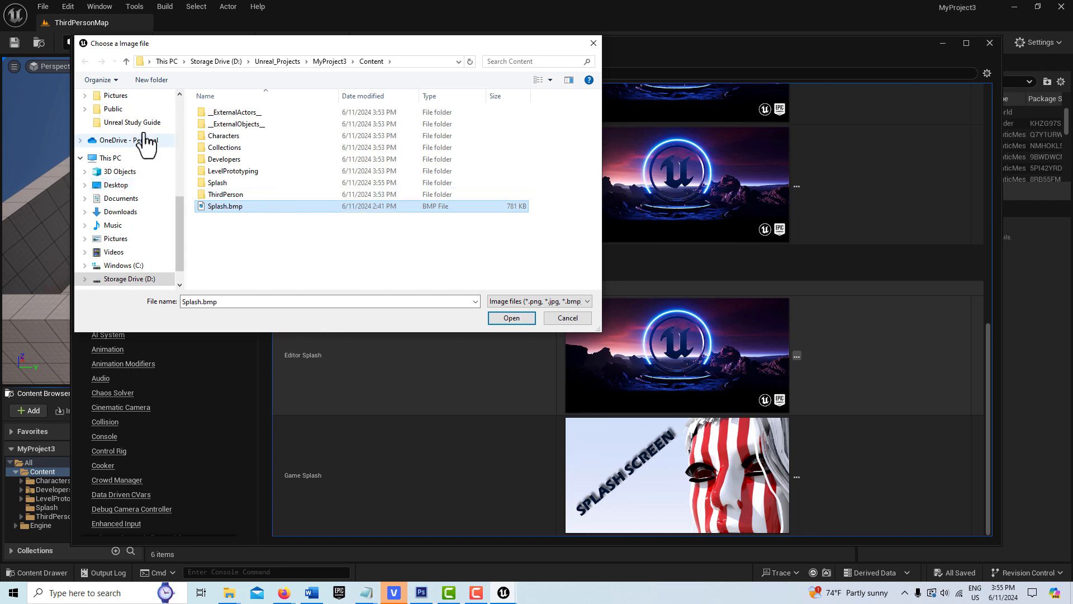
{"action": "left_click", "coordinate": [522, 320]}
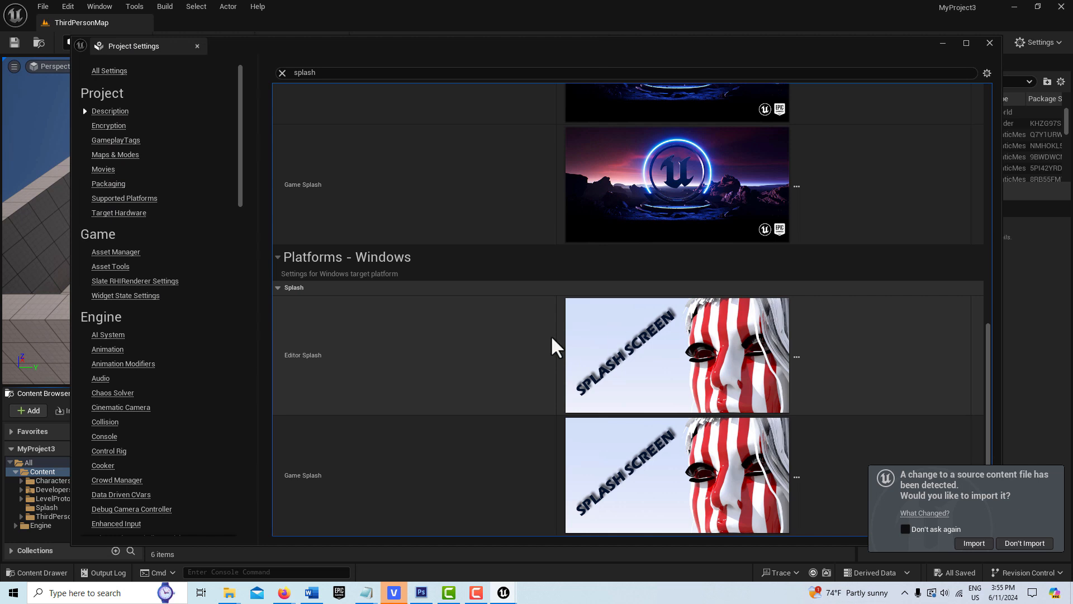
Decline importing the changed source content files with "Don't ask again" enabled, and close the Project Settings.
{"action": "left_click", "coordinate": [905, 529]}
{"action": "left_click", "coordinate": [1025, 543]}
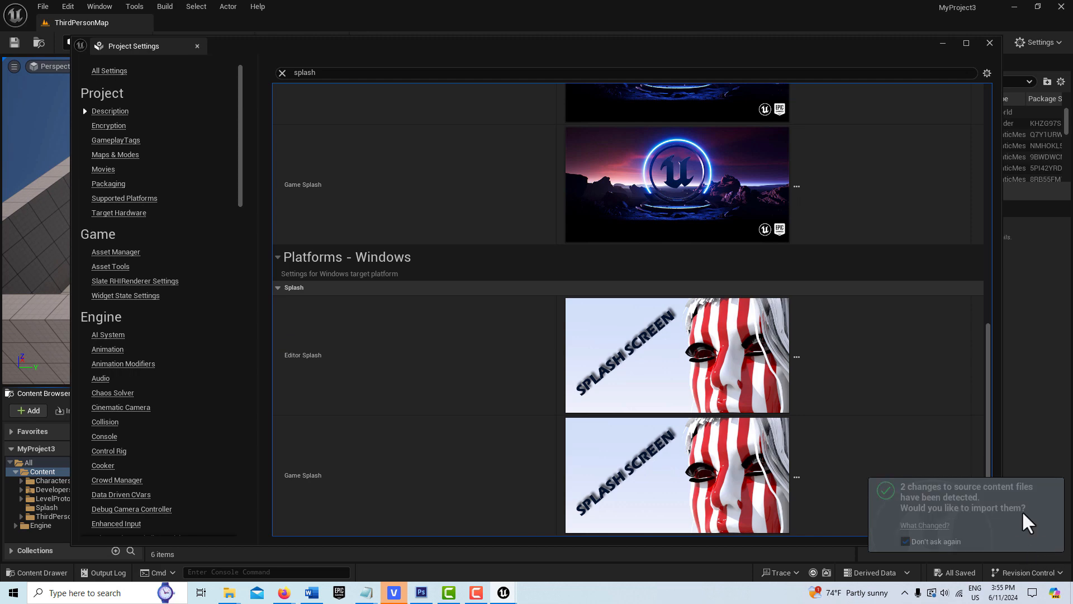
{"action": "left_click", "coordinate": [990, 42]}
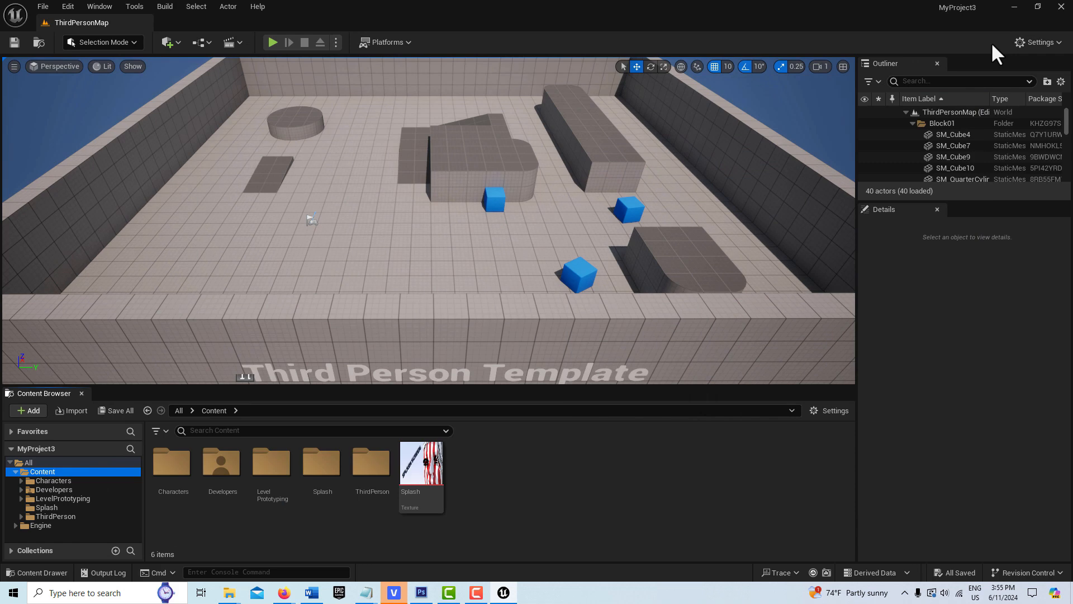
Exit the editor, then relaunch Unreal Engine 5.4.2 with the MyProject3 project.
{"action": "left_click", "coordinate": [42, 8]}
{"action": "left_click", "coordinate": [66, 272]}
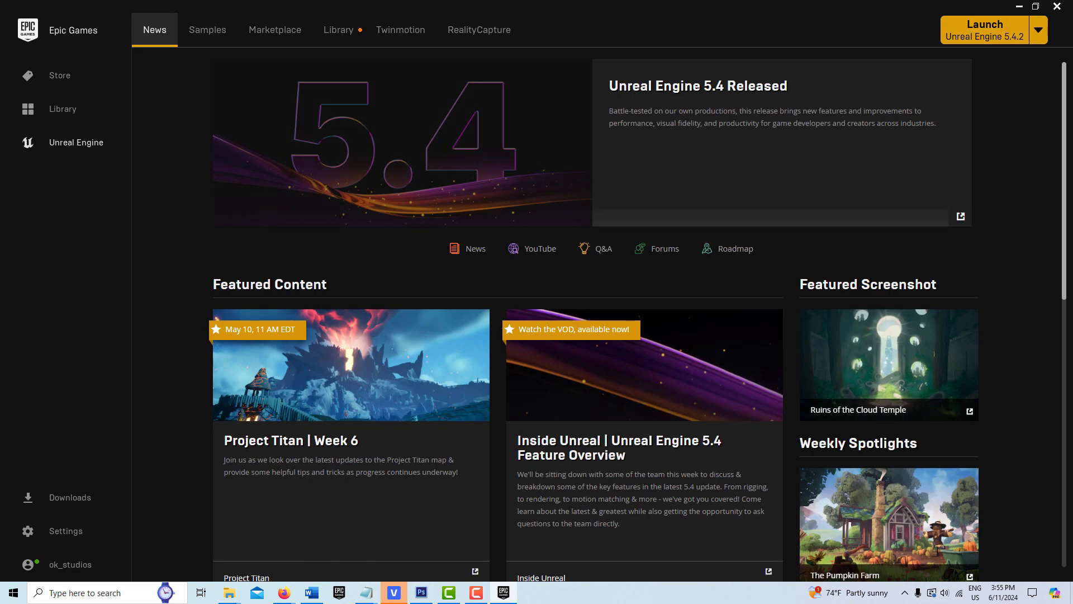
{"action": "left_click", "coordinate": [982, 32]}
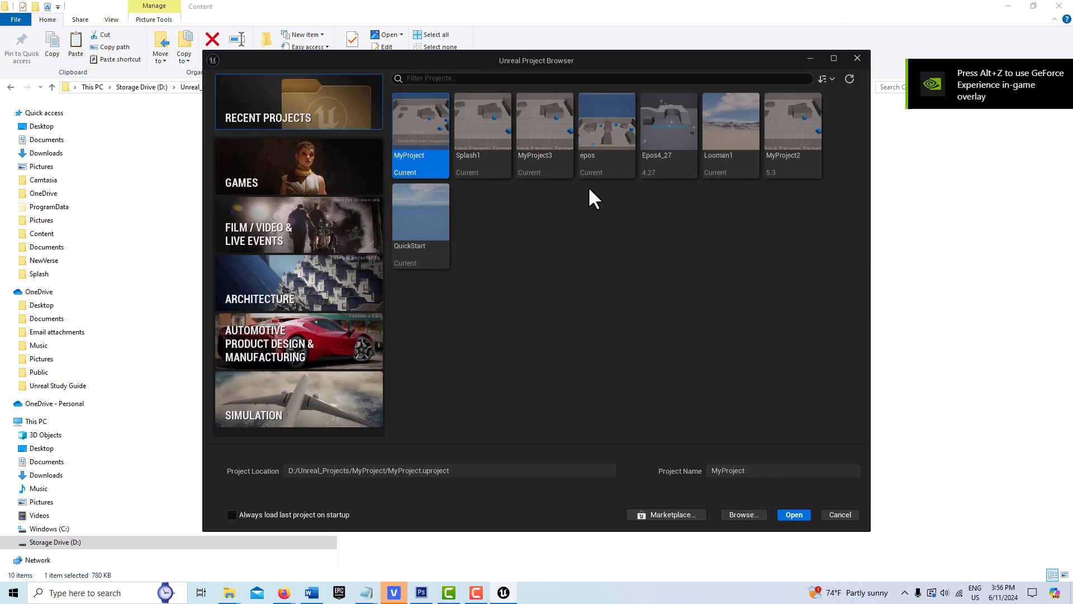
{"action": "double_click", "coordinate": [538, 148]}
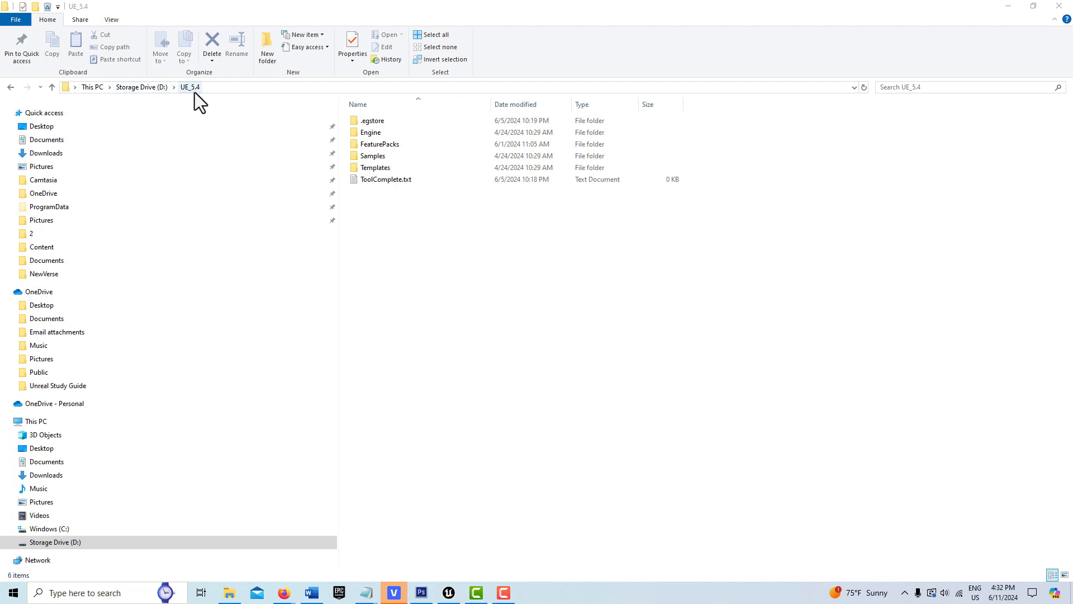
Open the engine's default splash image folder, D:\UE_5.4\Engine\Content\Splash, in File Explorer.
{"action": "double_click", "coordinate": [375, 134]}
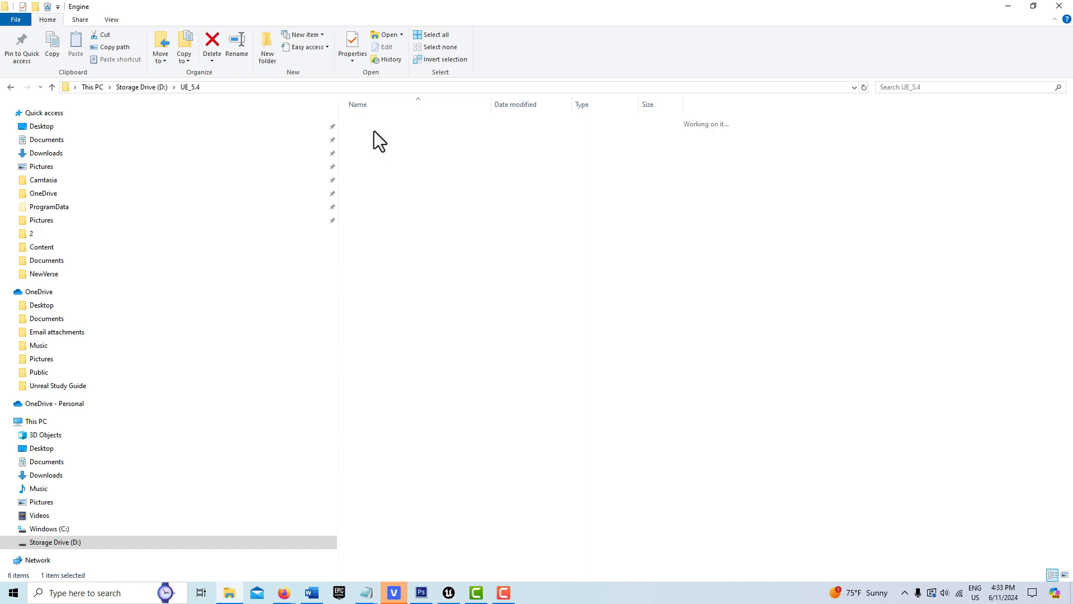
{"action": "double_click", "coordinate": [379, 157]}
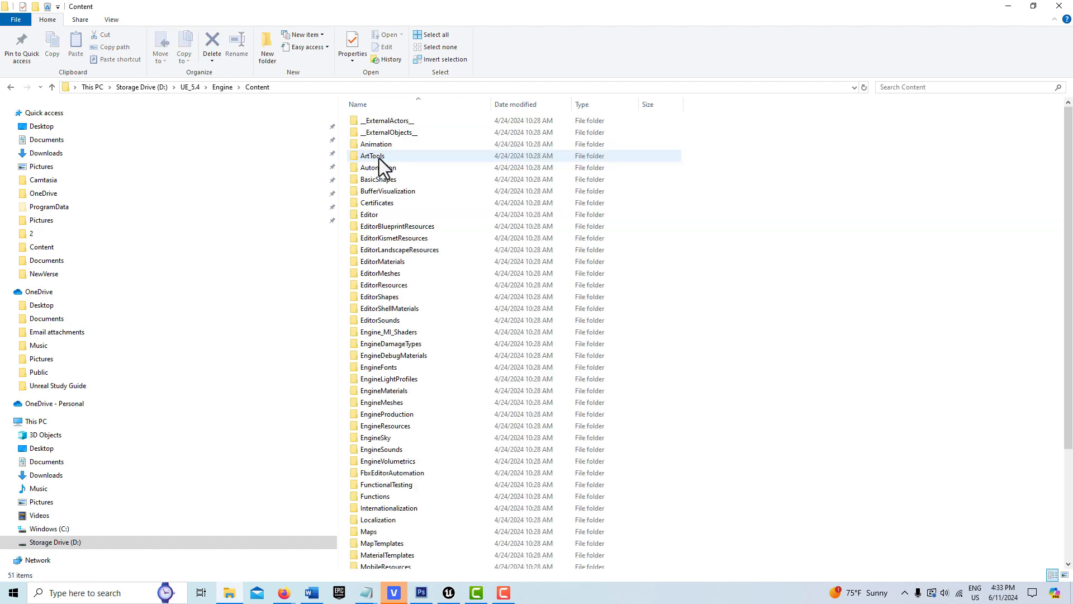
{"action": "scroll", "coordinate": [420, 204], "scroll_direction": "down", "scroll_amount": 4}
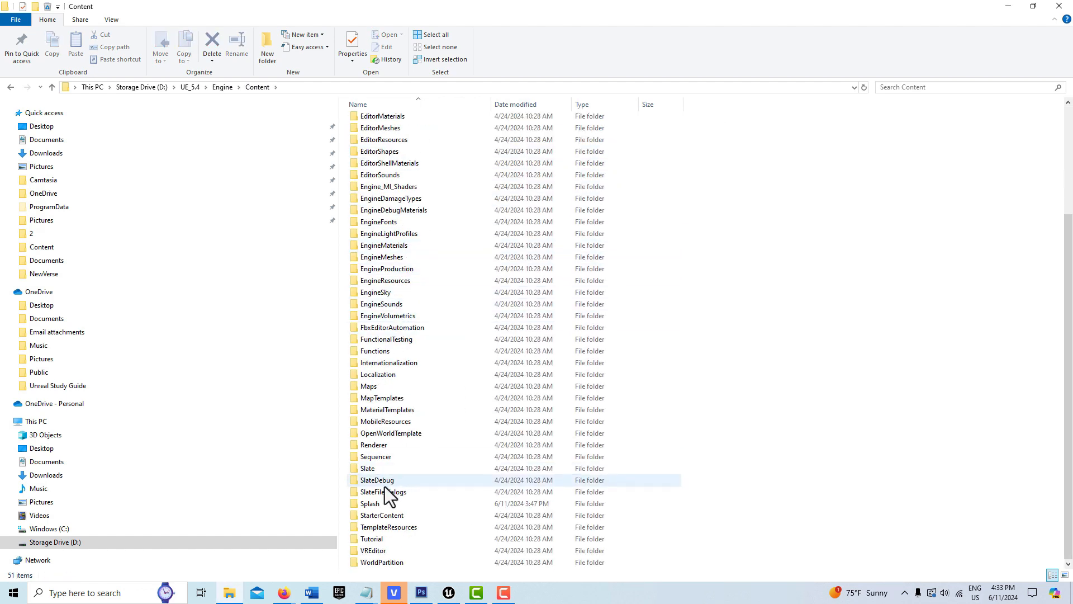
{"action": "double_click", "coordinate": [390, 501]}
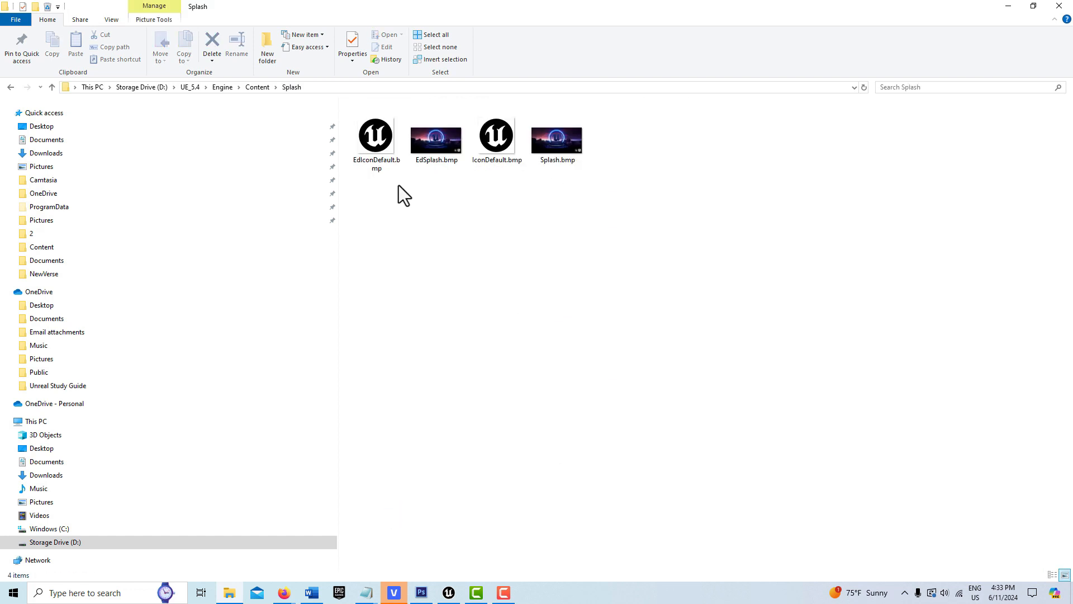